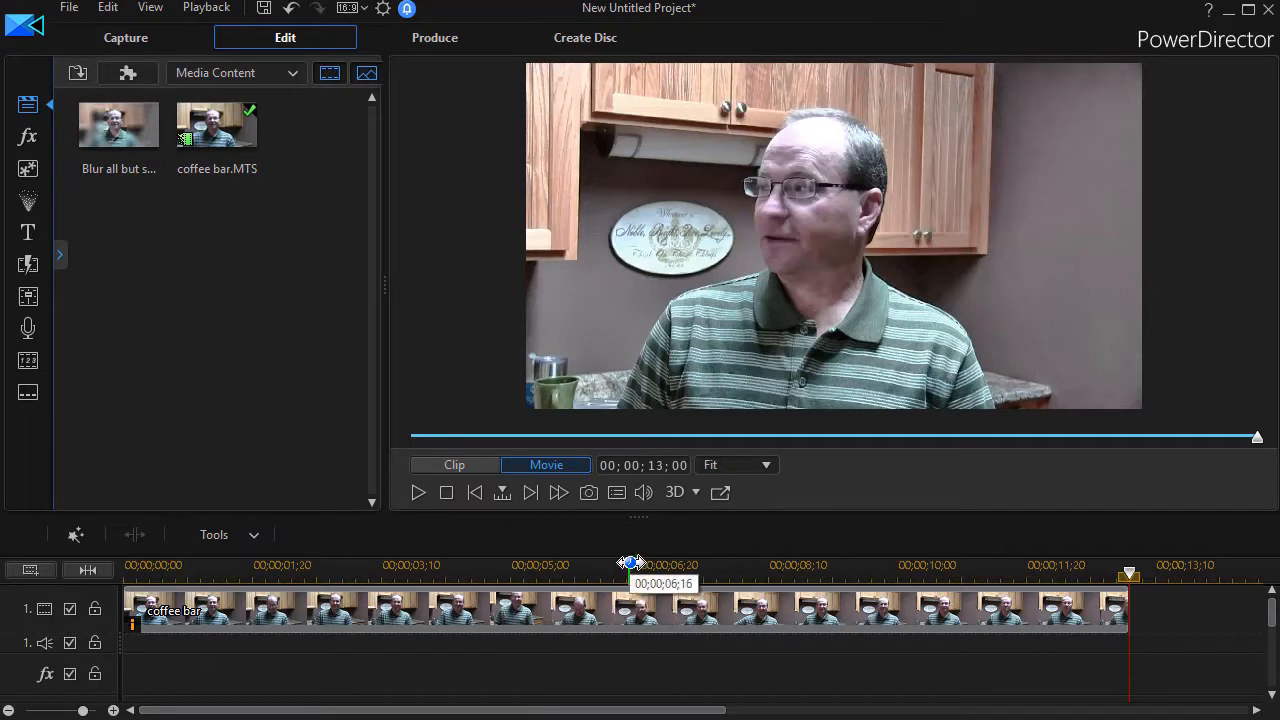
Copy the coffee bar clip from the first video track.
left_click_drag(84, 690, 65, 640)
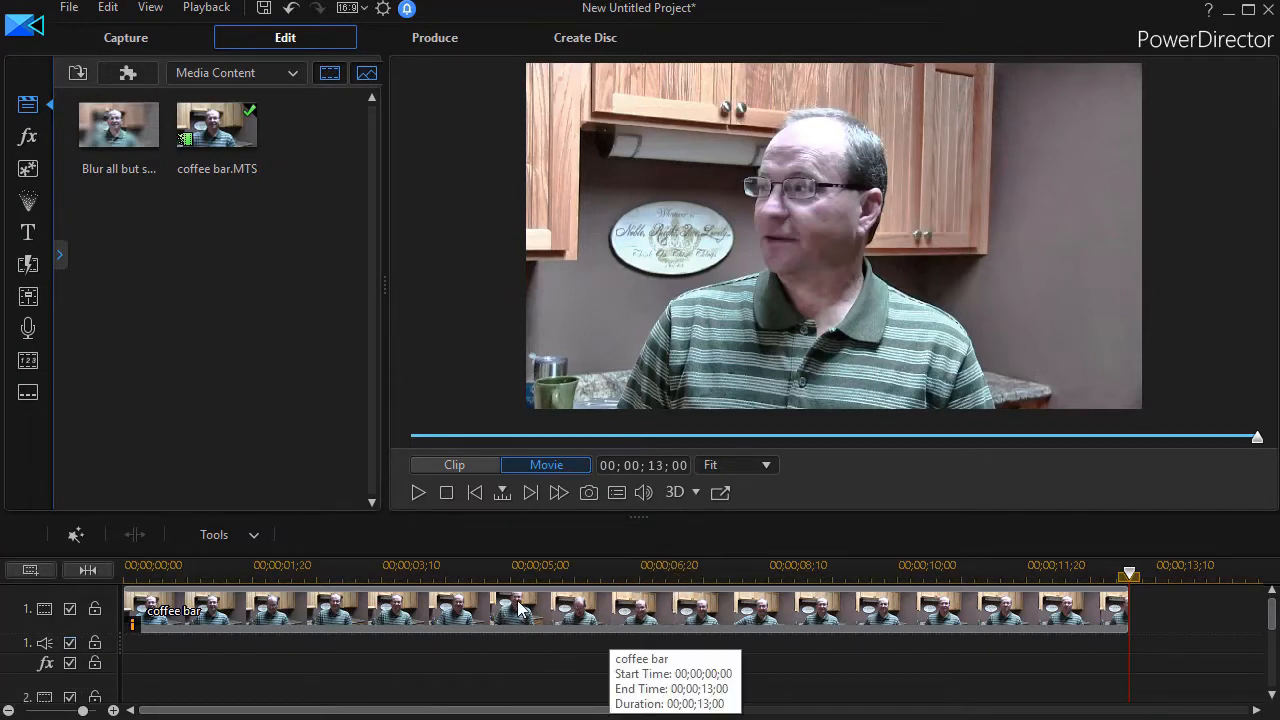
left_click(446, 617)
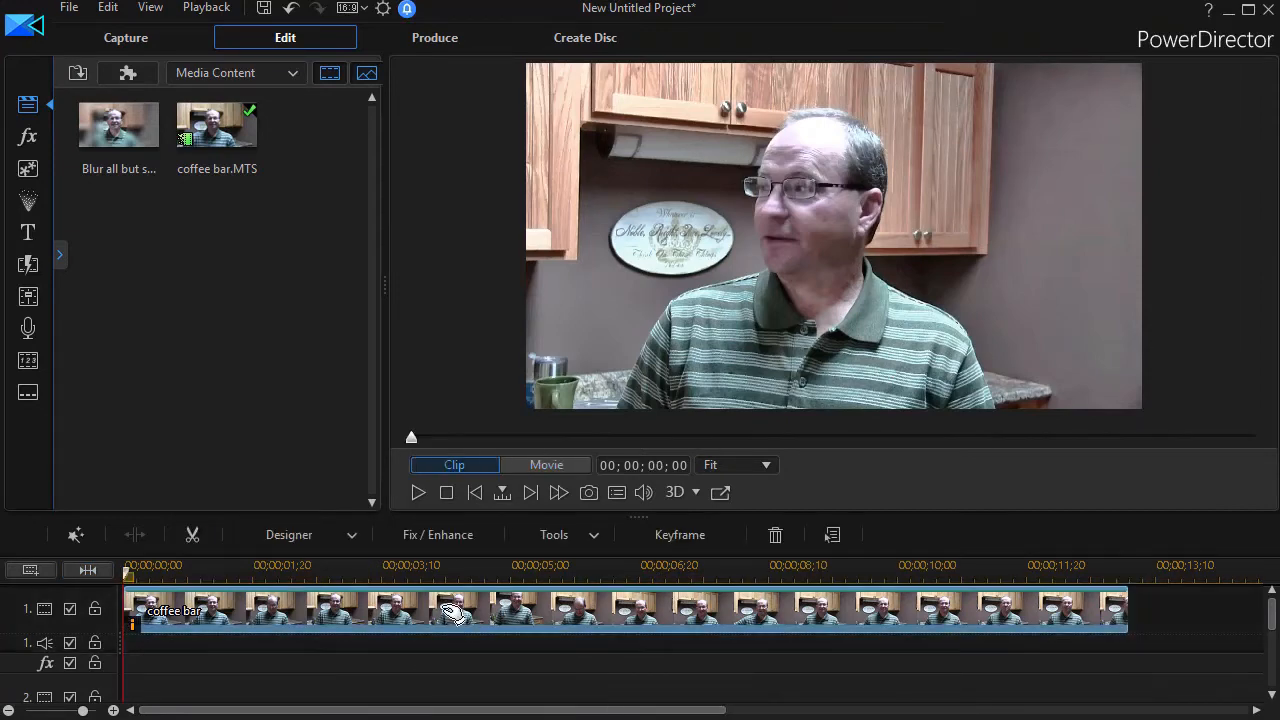
right_click(446, 617)
left_click(492, 105)
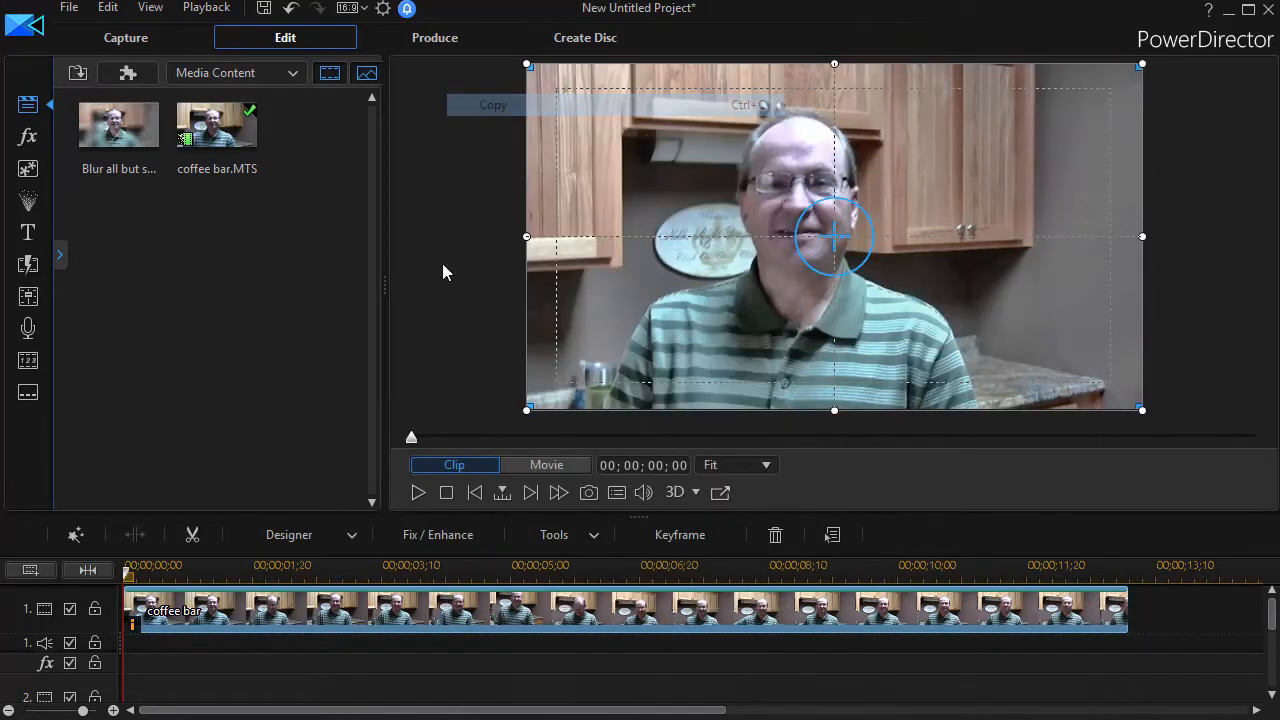
Paste the copied clip onto video track 2 with Paste and Overwrite.
left_click(281, 696)
scroll(281, 696, "down", 1)
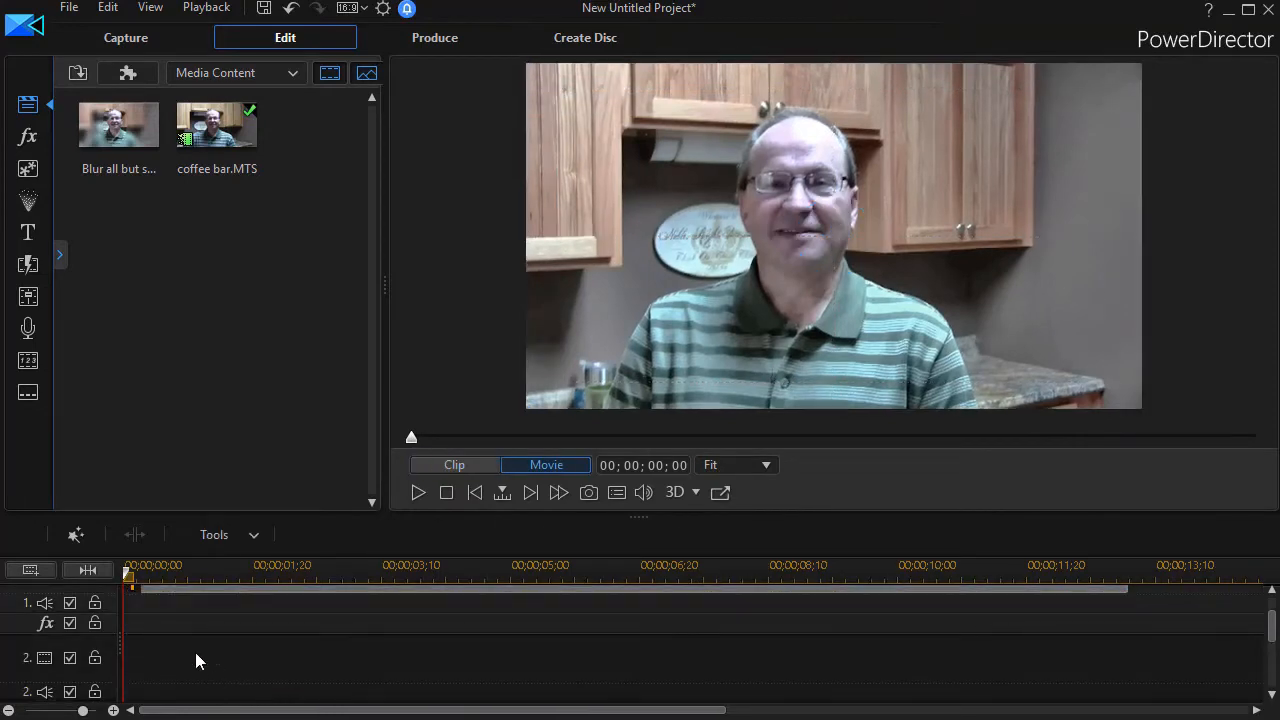
right_click(148, 666)
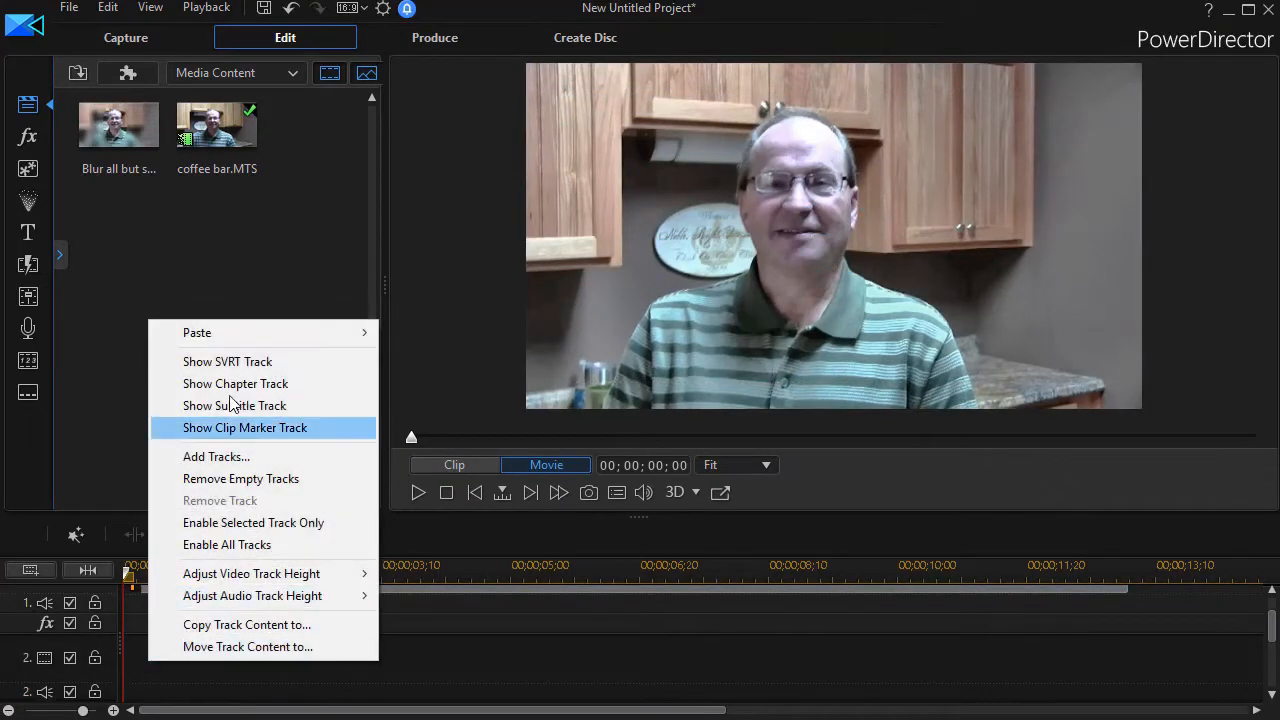
mouse_move(197, 340)
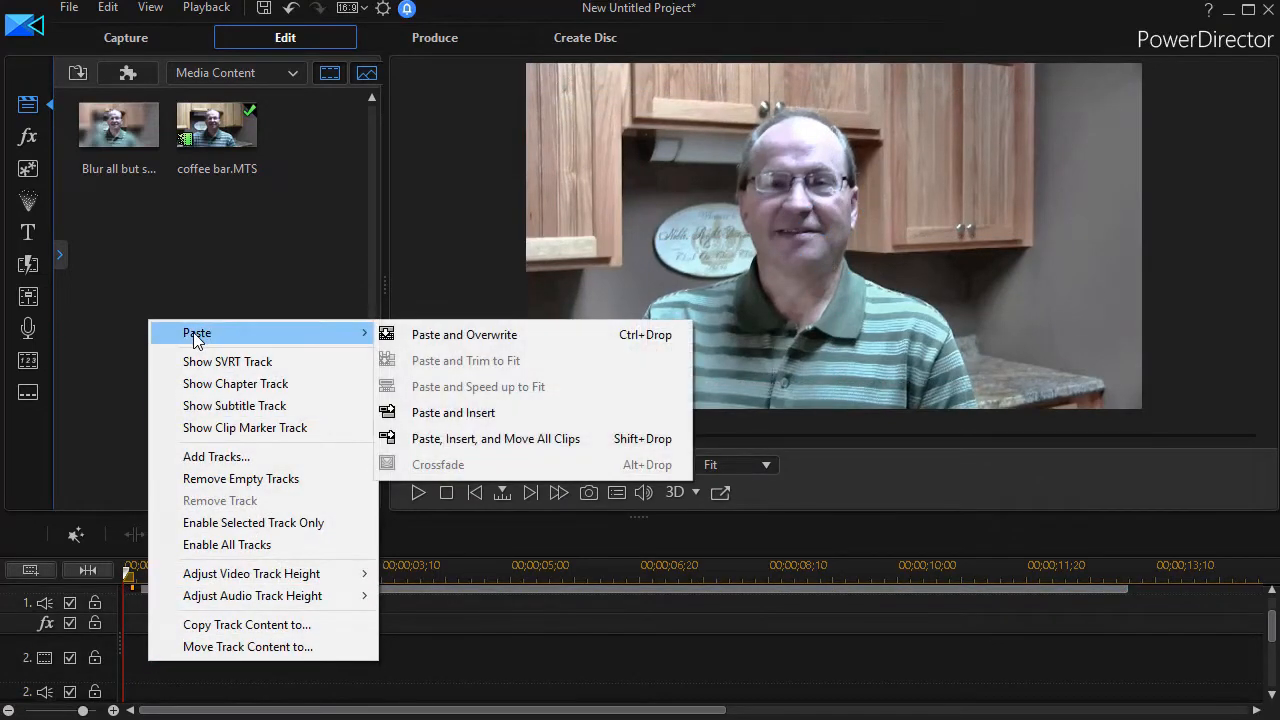
left_click(503, 338)
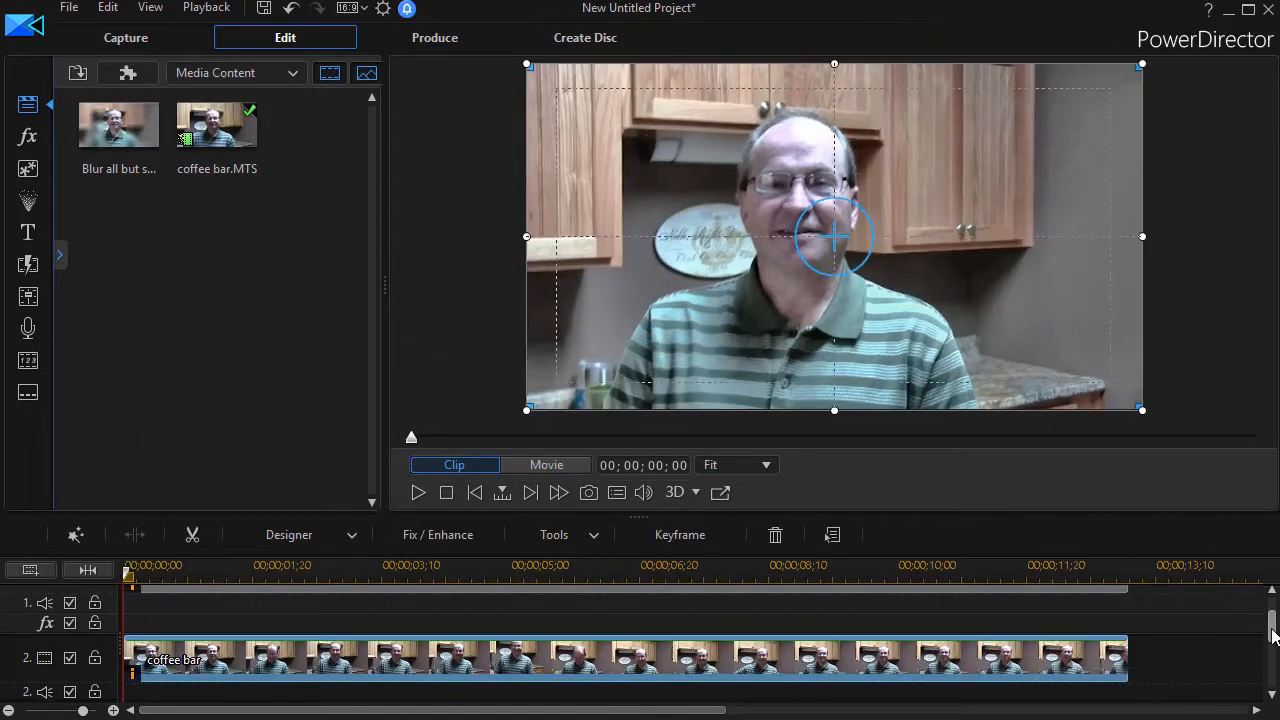
Apply the Blur video effect to the clip on video track 2.
scroll(1275, 625, "up", 1)
scroll(1275, 628, "down", 2)
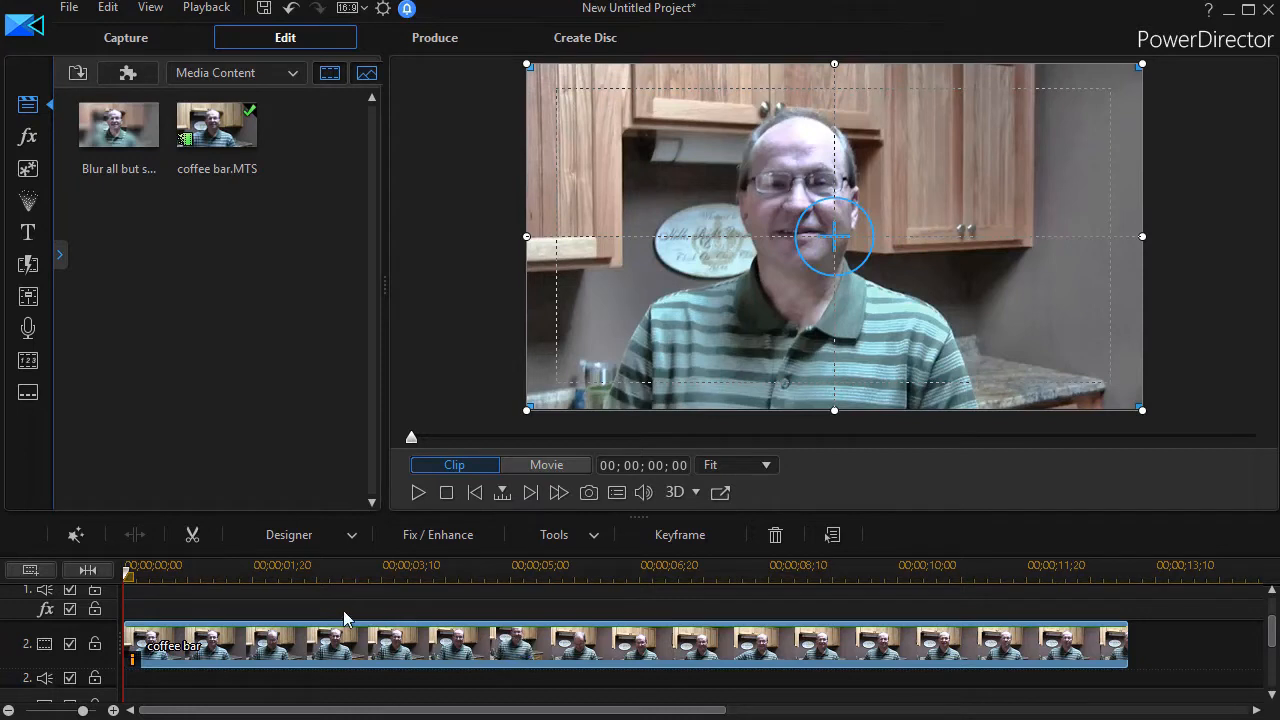
left_click(29, 139)
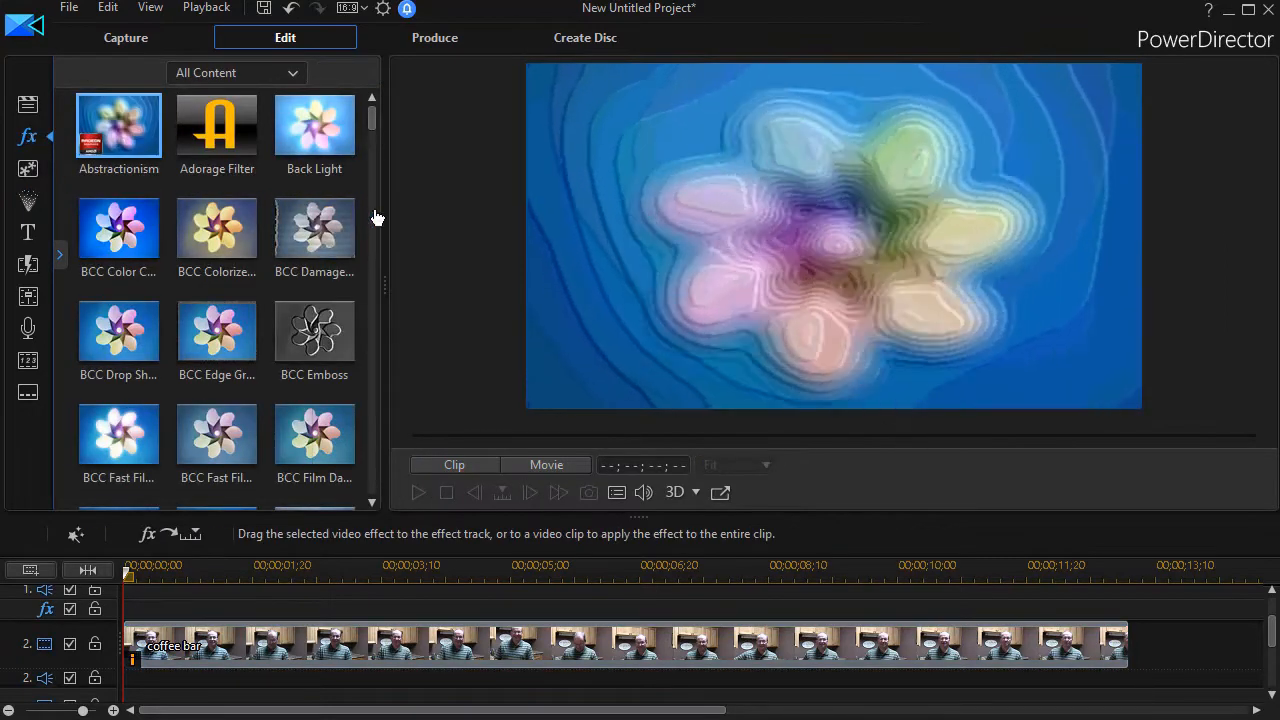
left_click_drag(377, 135, 371, 176)
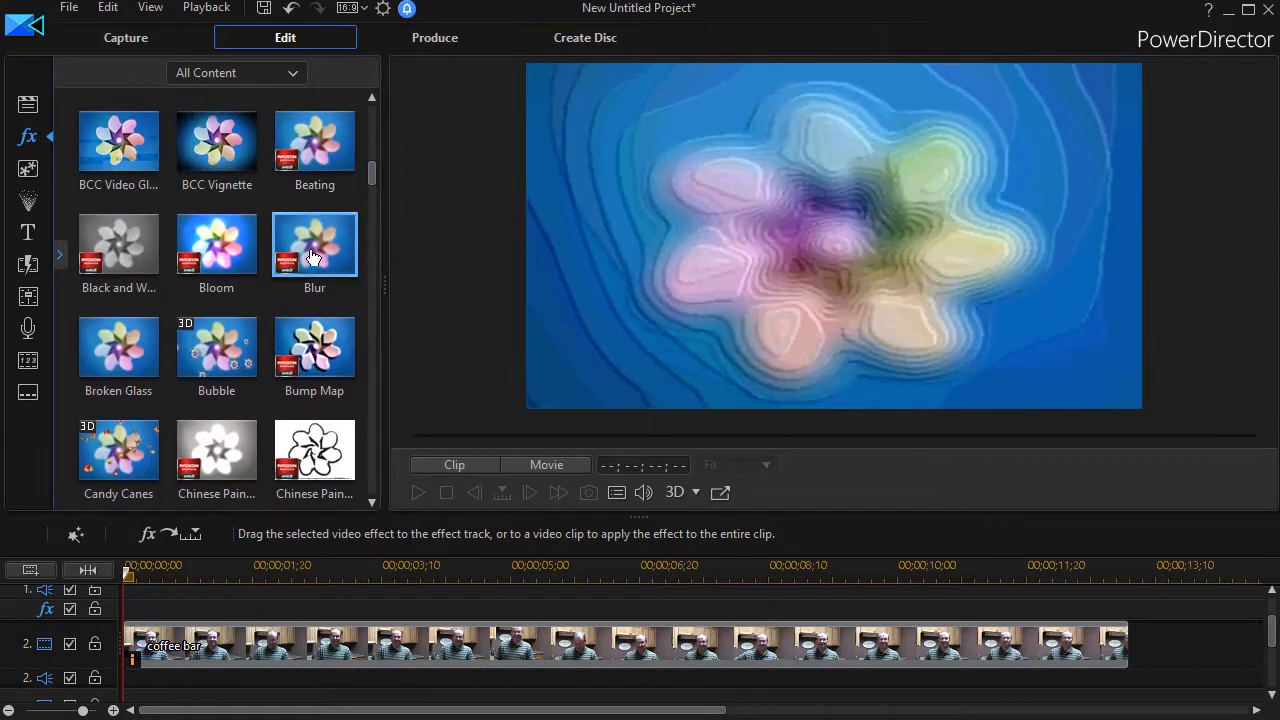
left_click(313, 255)
left_click_drag(313, 255, 310, 663)
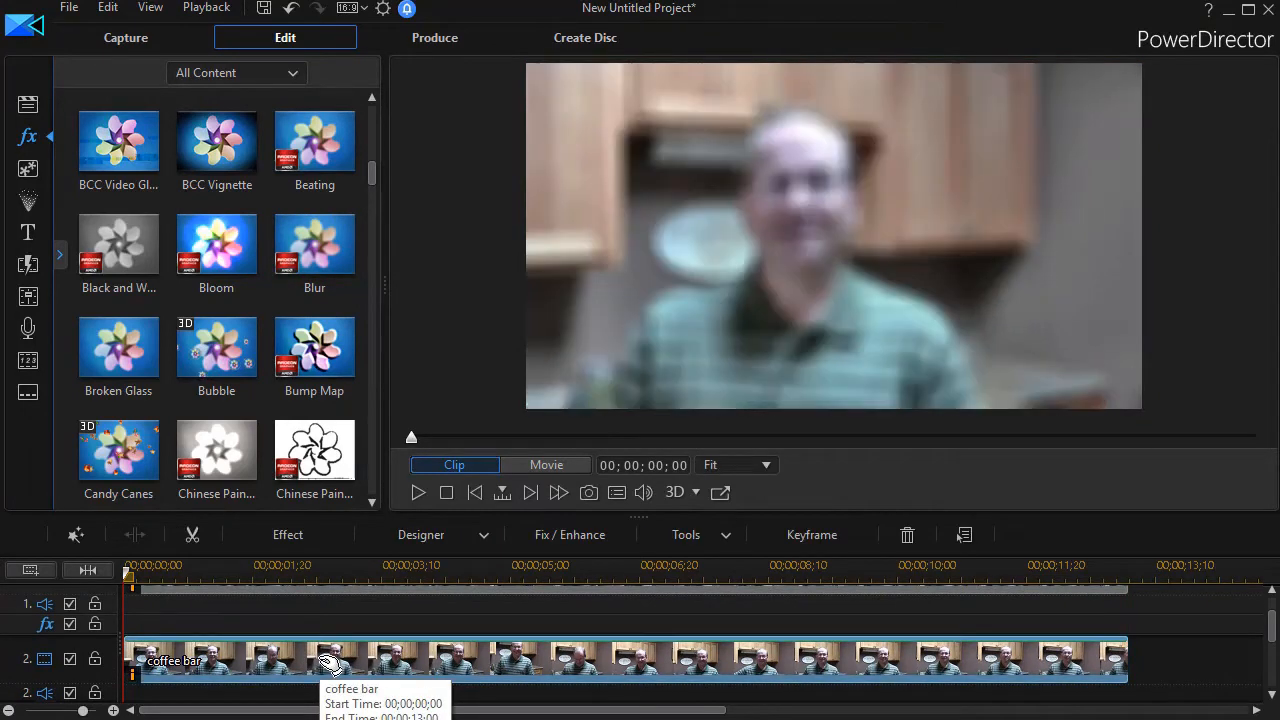
Set the Blur effect's Degree to 11 in the effect settings.
left_click(288, 535)
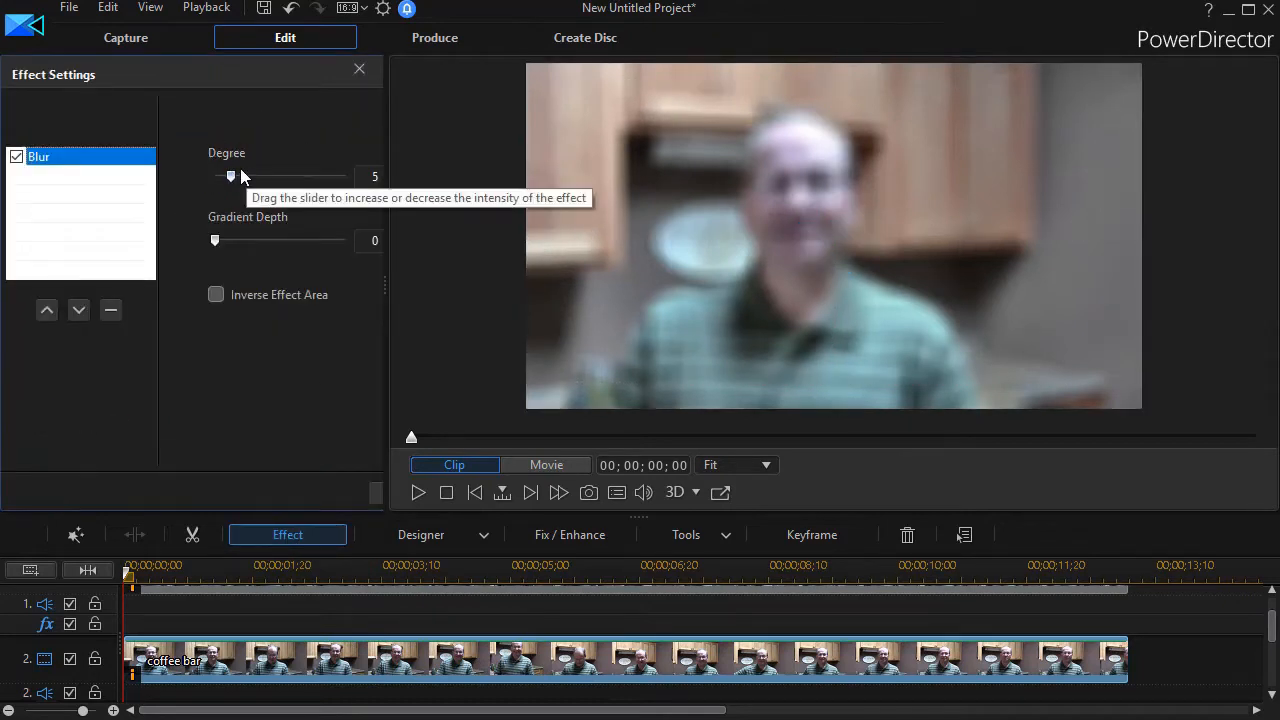
mouse_move(237, 176)
left_mouse_down()
mouse_move(280, 180)
mouse_move(250, 191)
left_mouse_up()
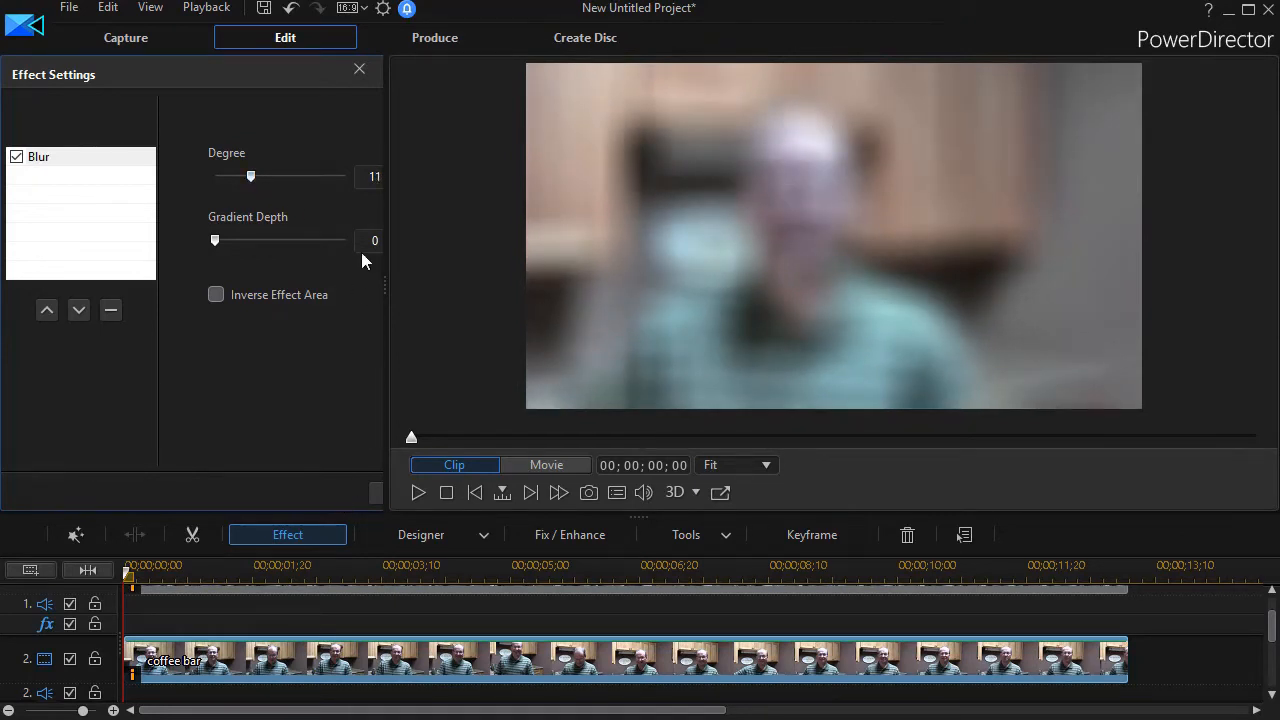
left_click(360, 70)
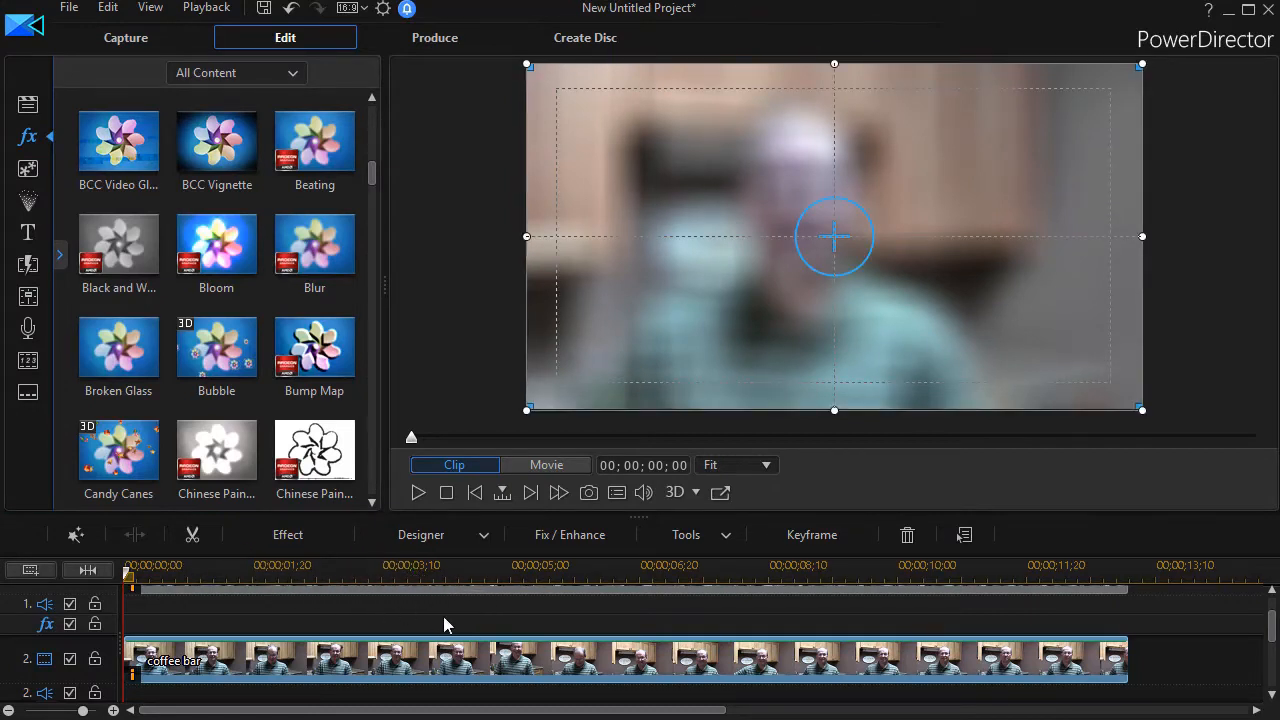
Open the Mask Designer for the blurred track 2 clip and apply the oval mask shape.
left_click(30, 105)
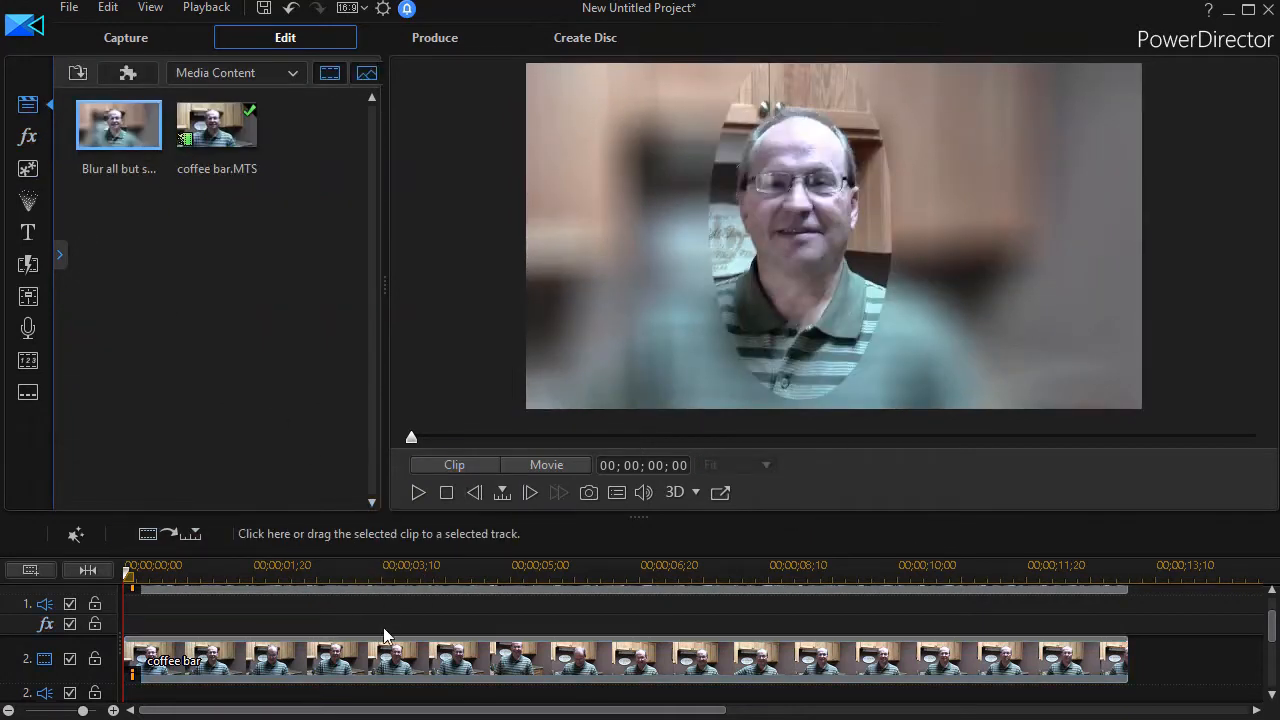
left_click(395, 655)
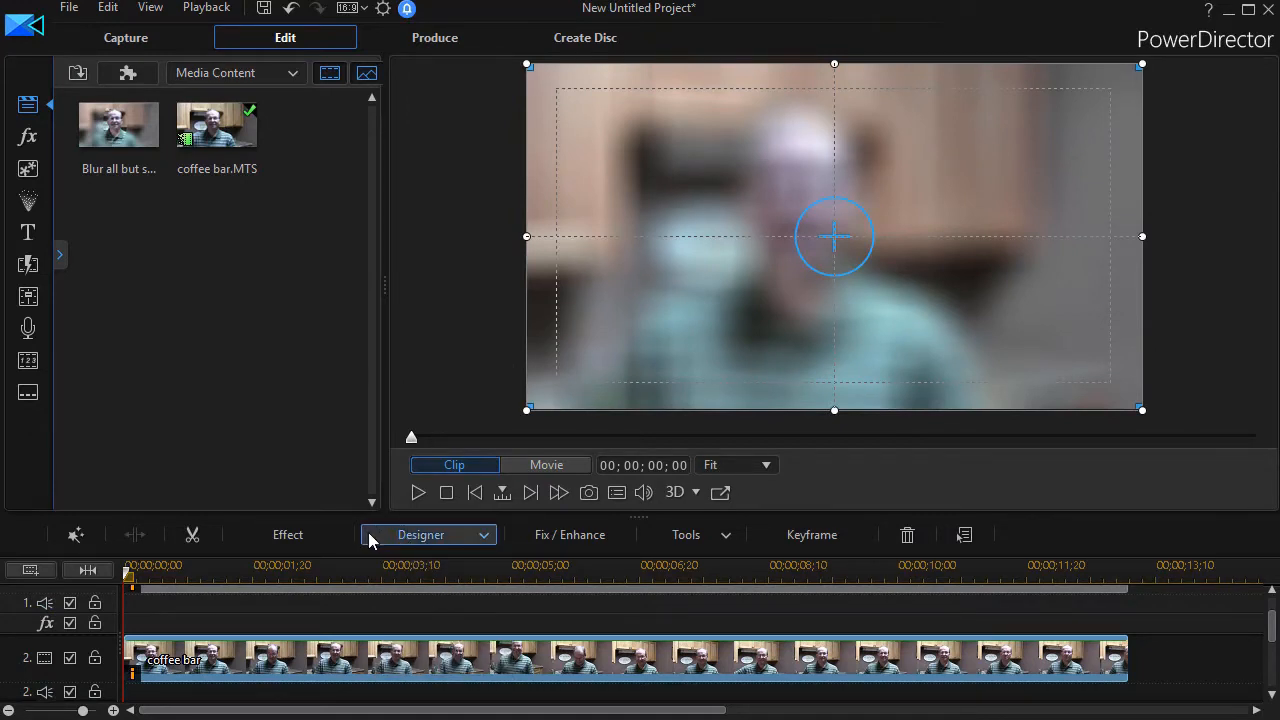
left_click(420, 538)
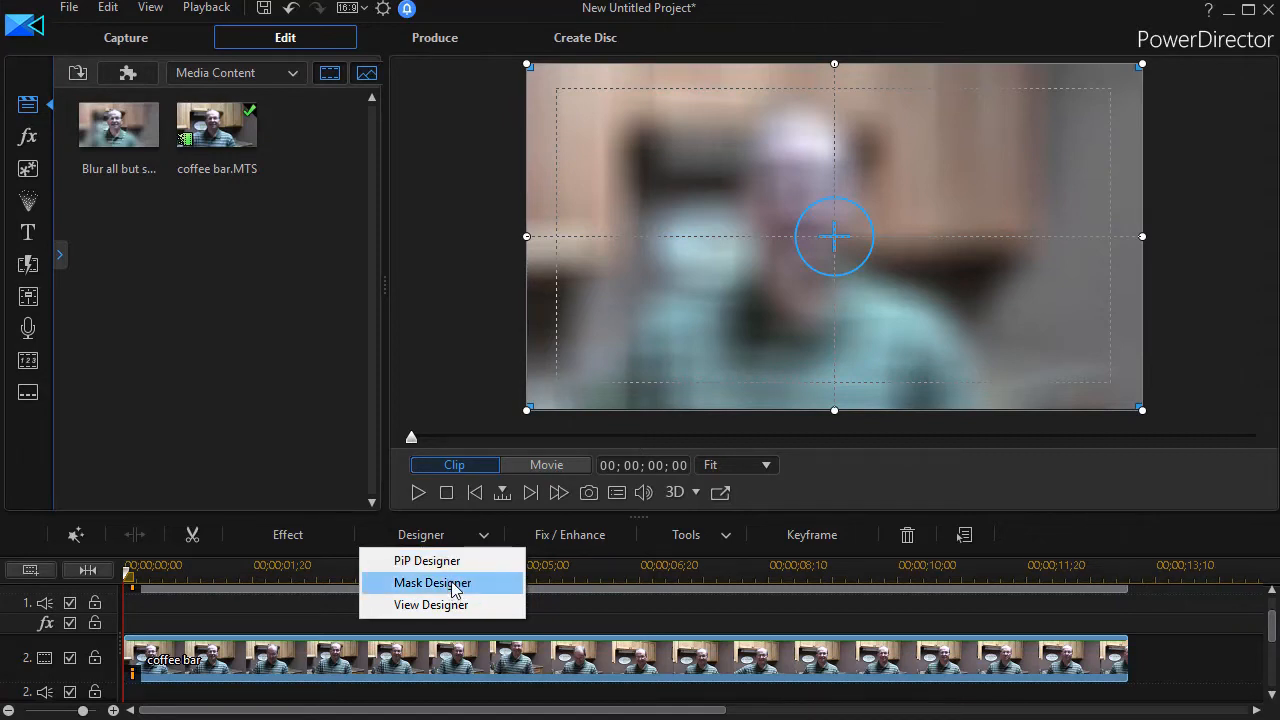
left_click(452, 584)
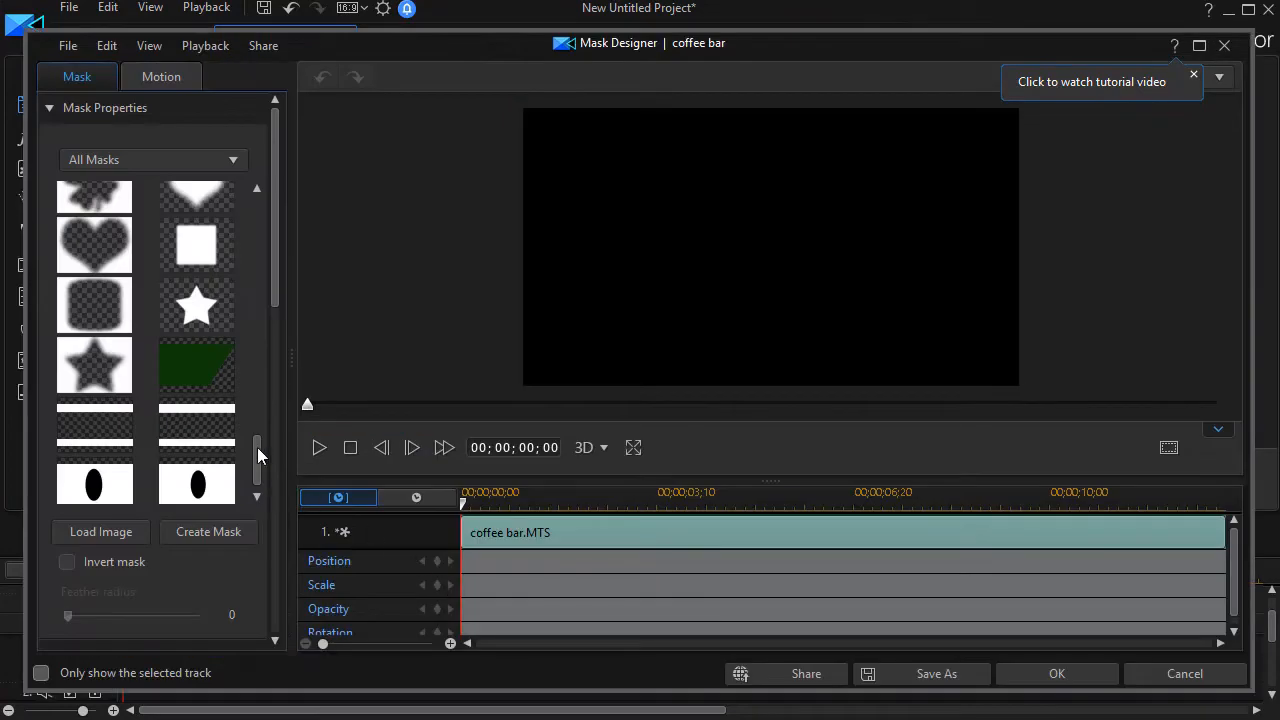
left_click(123, 487)
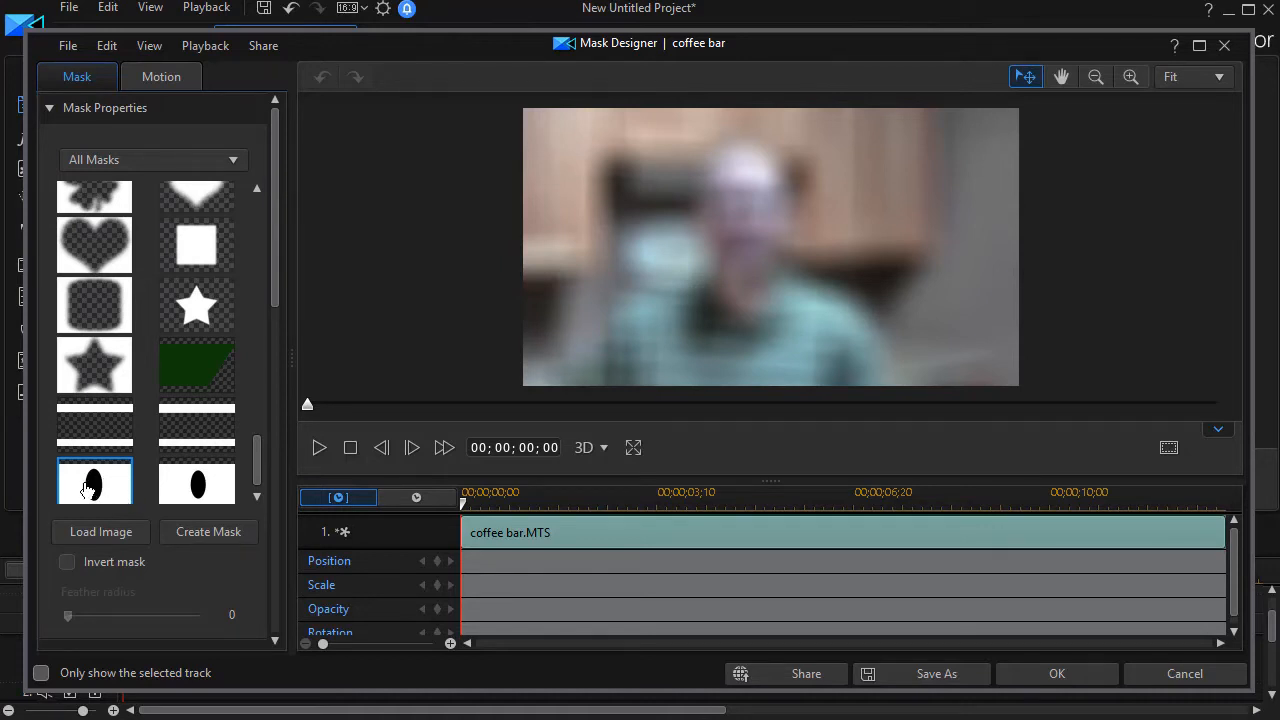
left_click(113, 495)
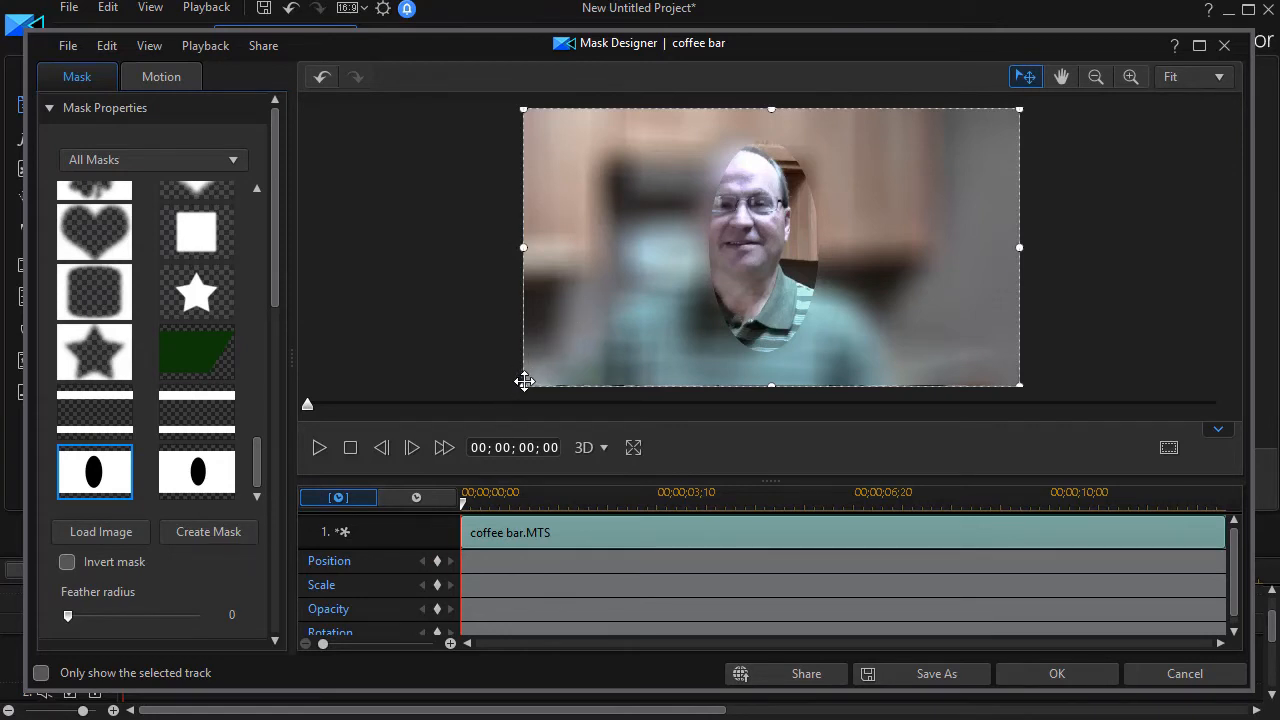
Enlarge the oval mask beyond the frame edges so it covers the person.
left_click(1093, 80)
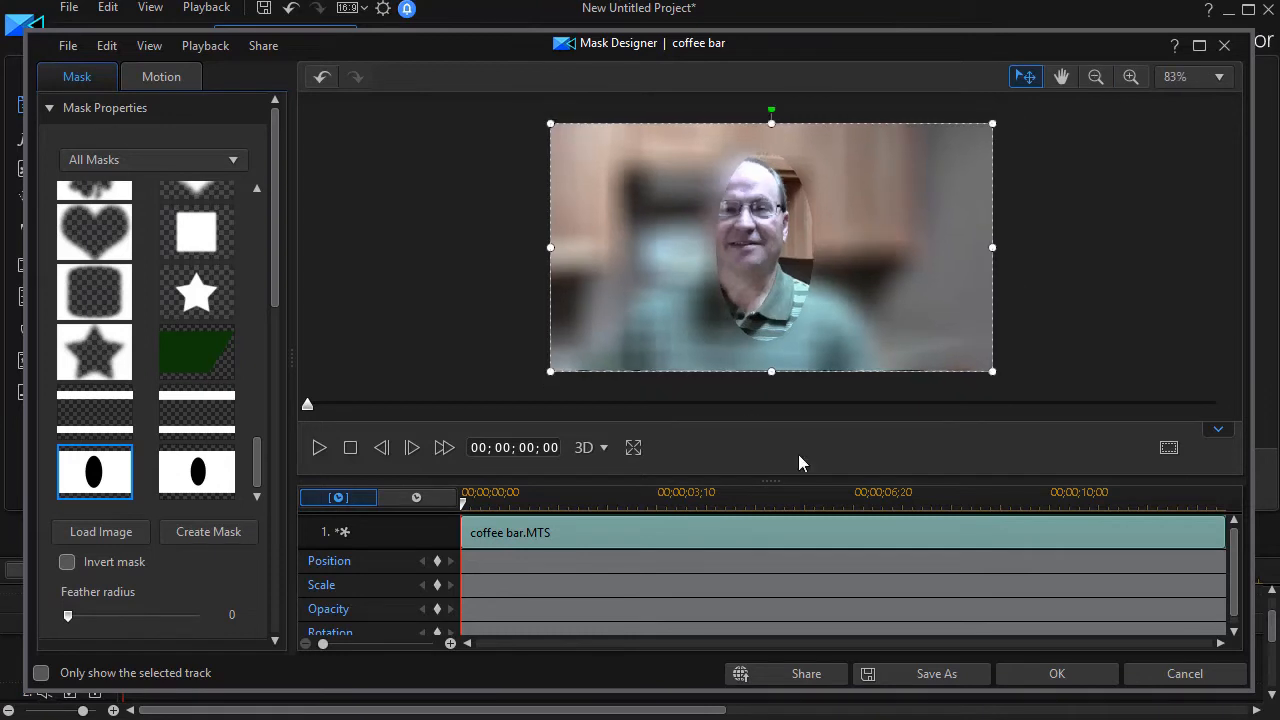
left_click_drag(773, 484, 770, 544)
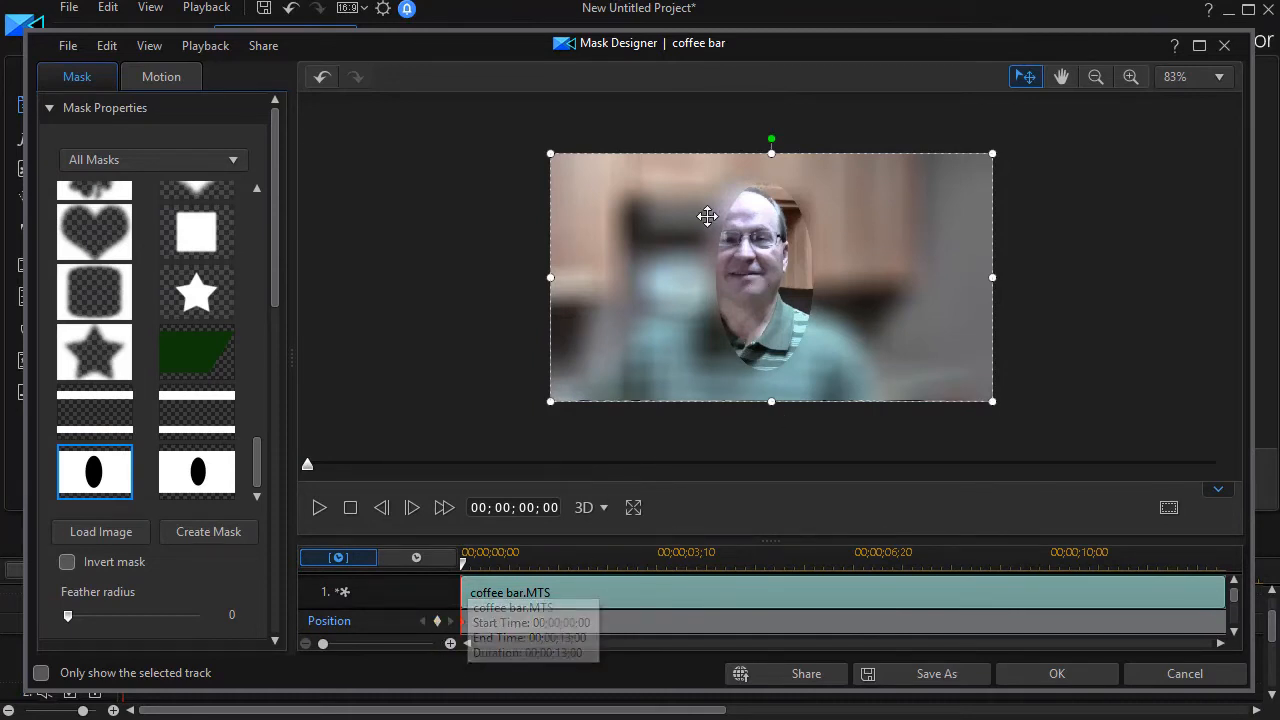
left_click_drag(547, 402, 463, 440)
left_click_drag(992, 154, 1050, 120)
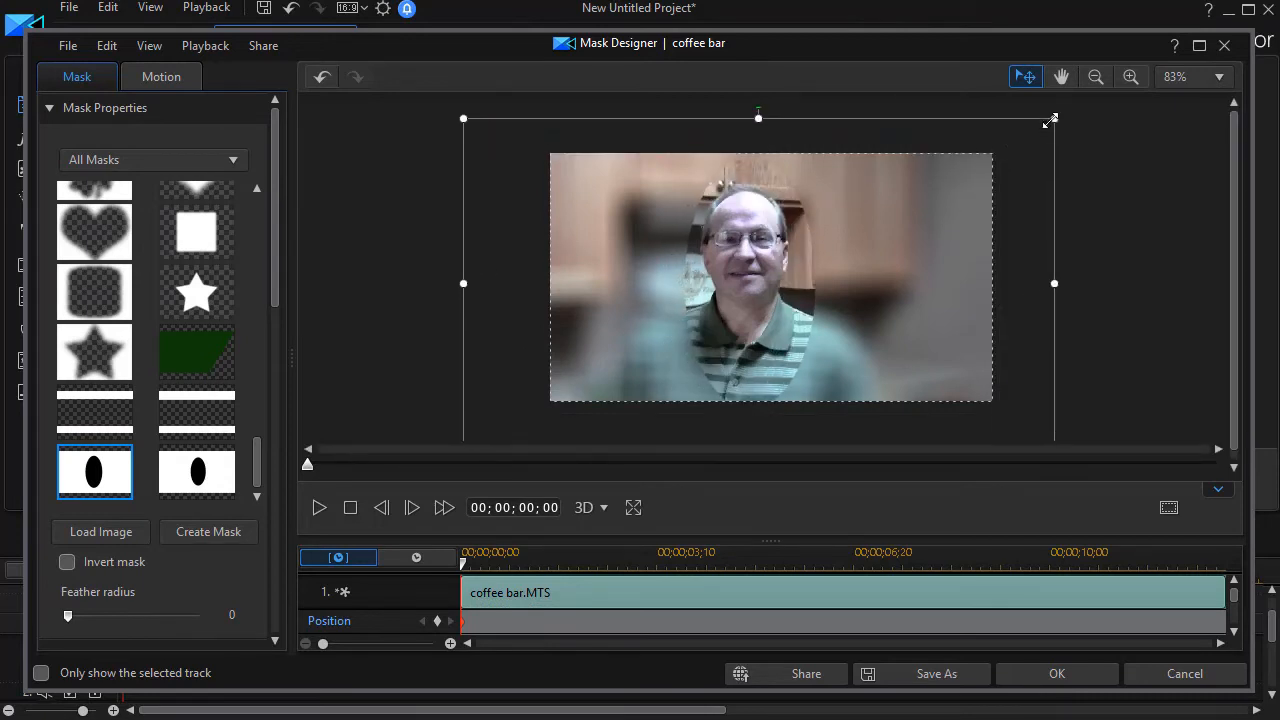
At 00;00;05;10, nudge the mask to follow the person's movement, then apply the mask.
left_click(567, 563)
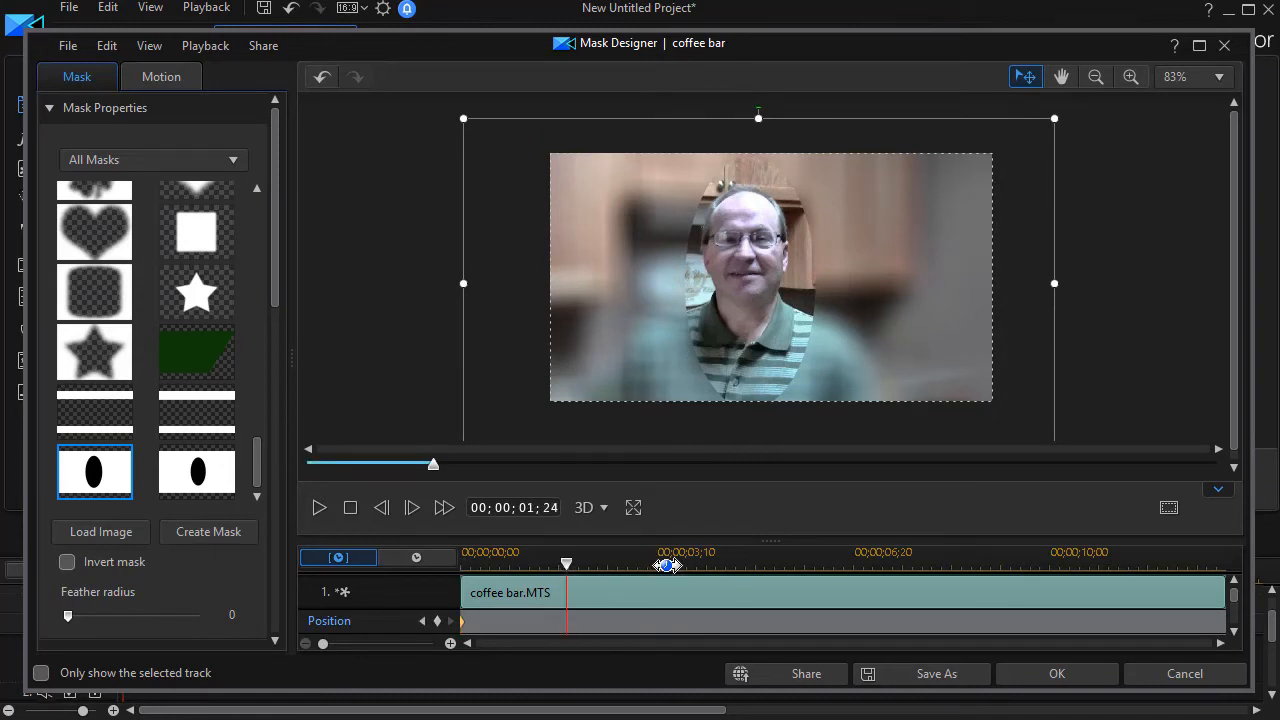
left_click(668, 565)
left_click(775, 566)
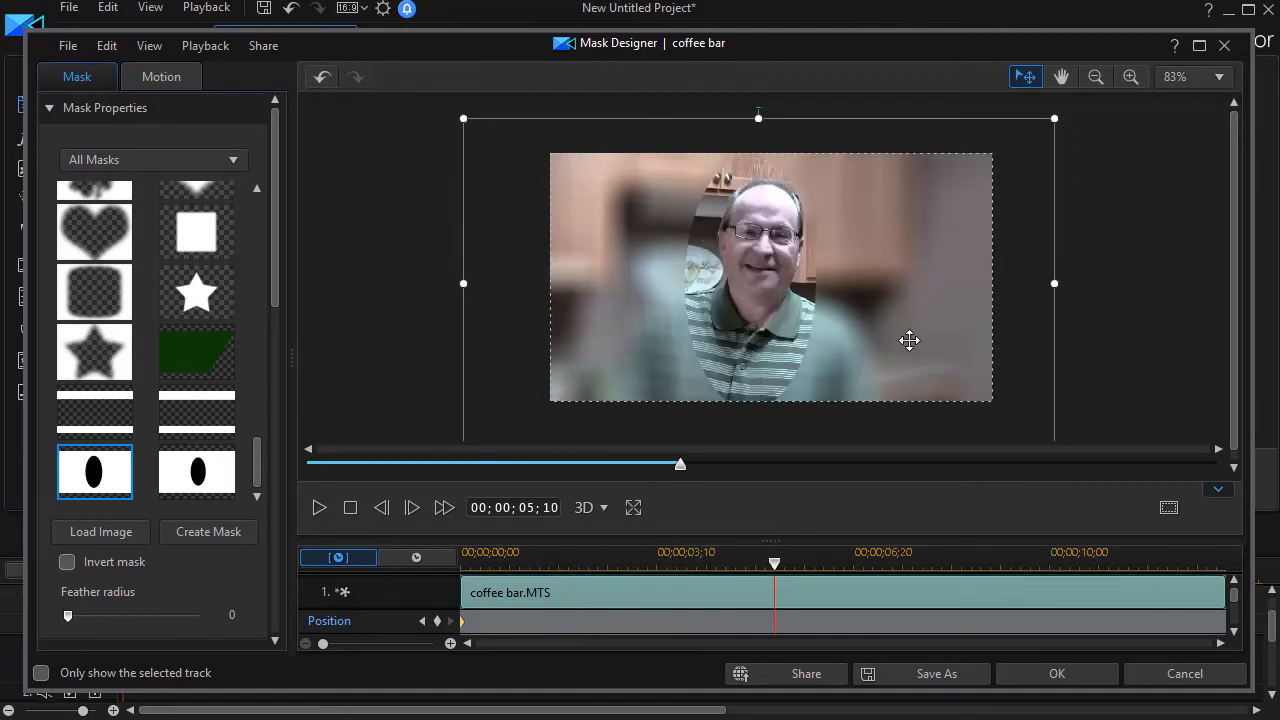
left_click_drag(910, 339, 915, 340)
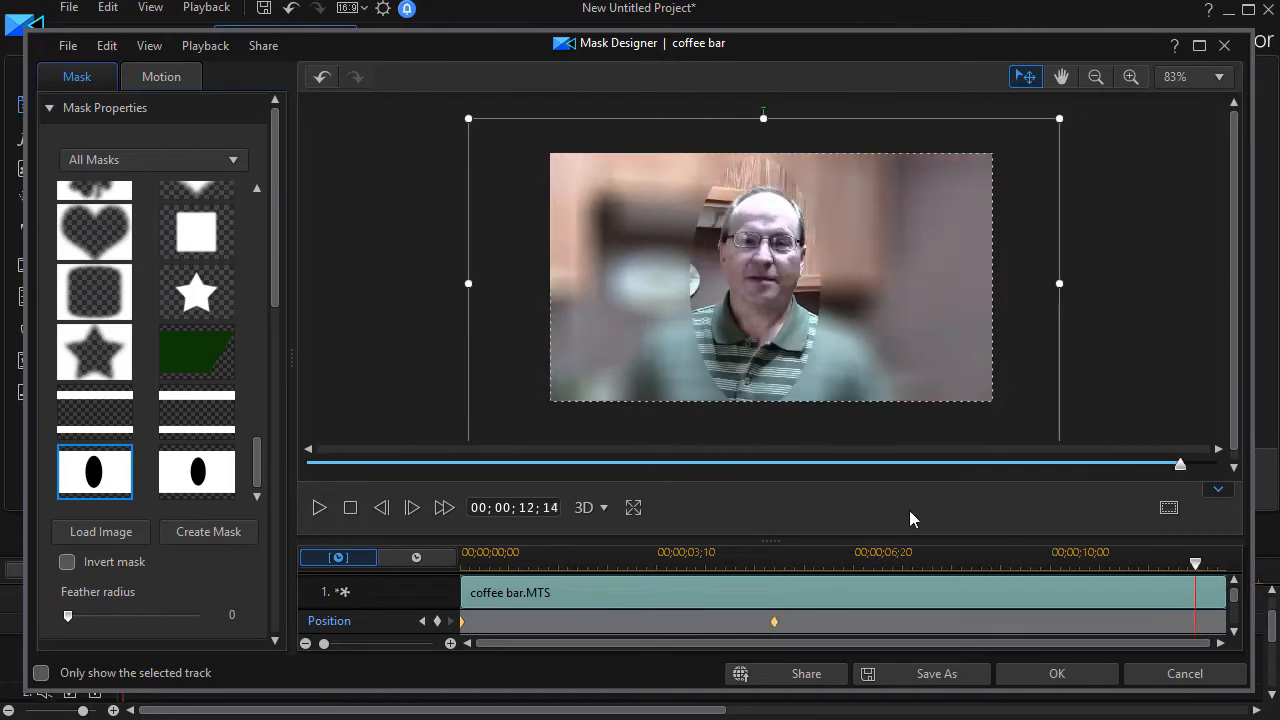
left_click(1083, 671)
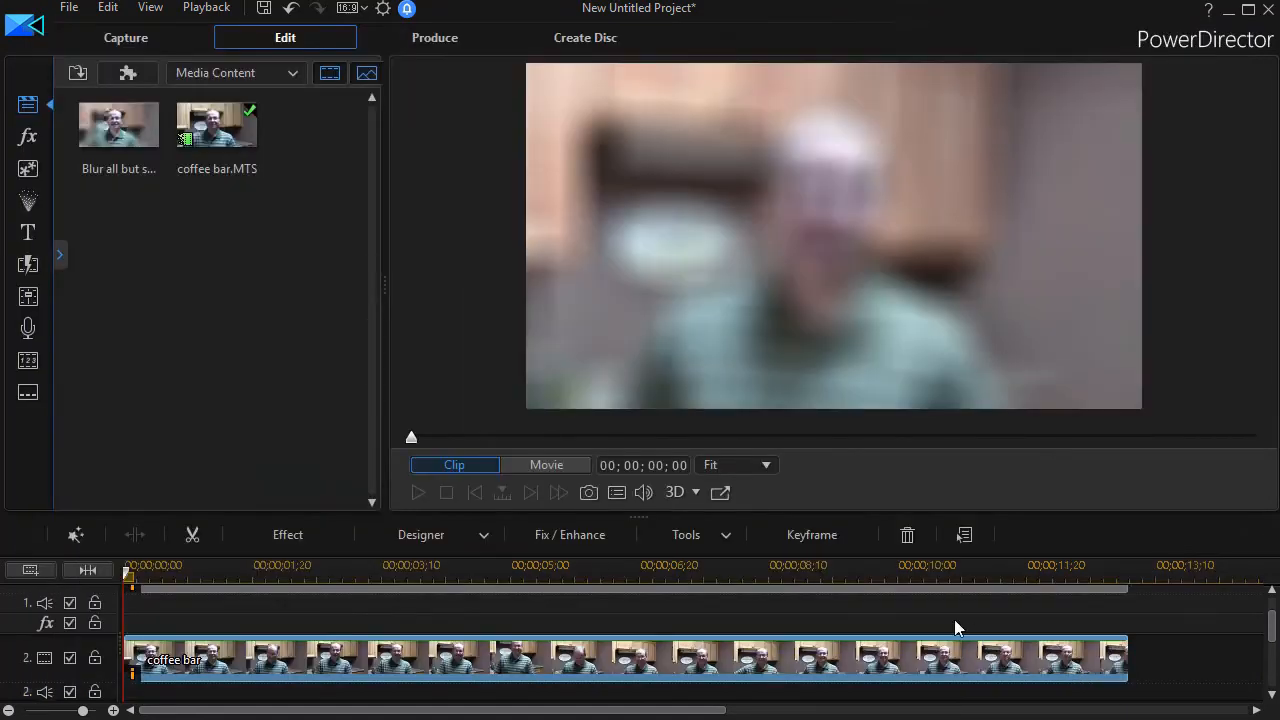
left_click(962, 360)
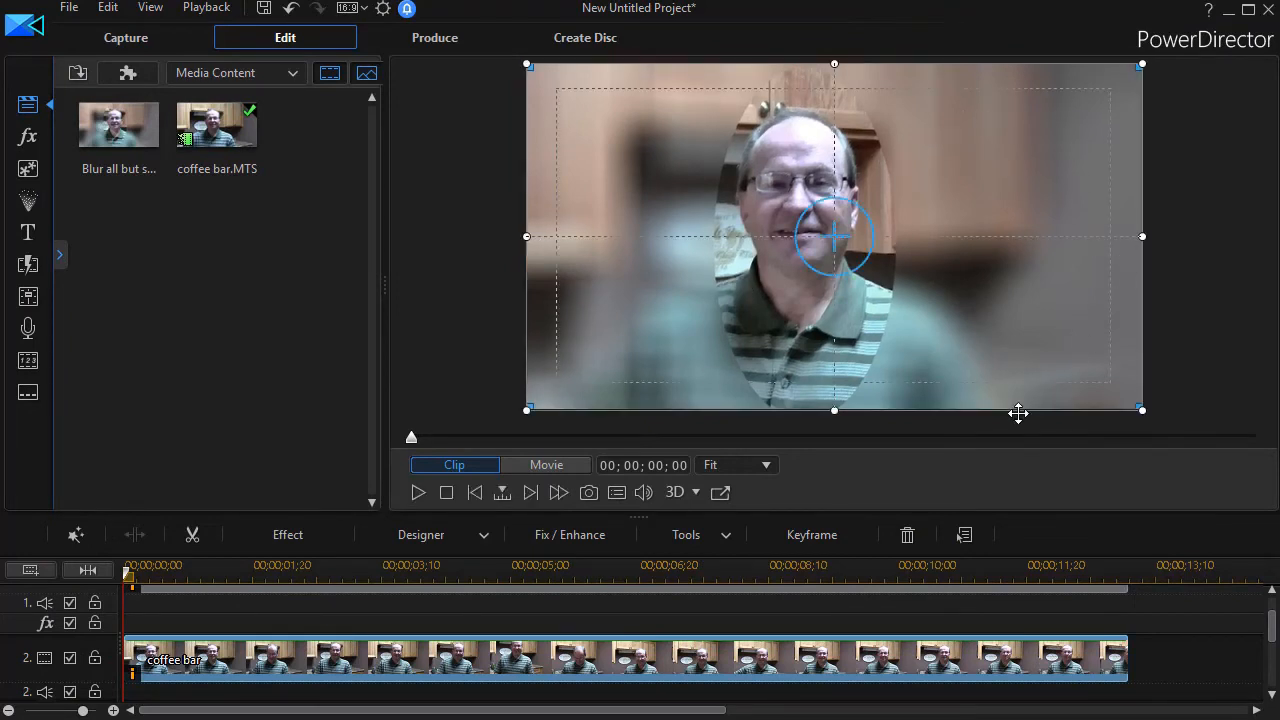